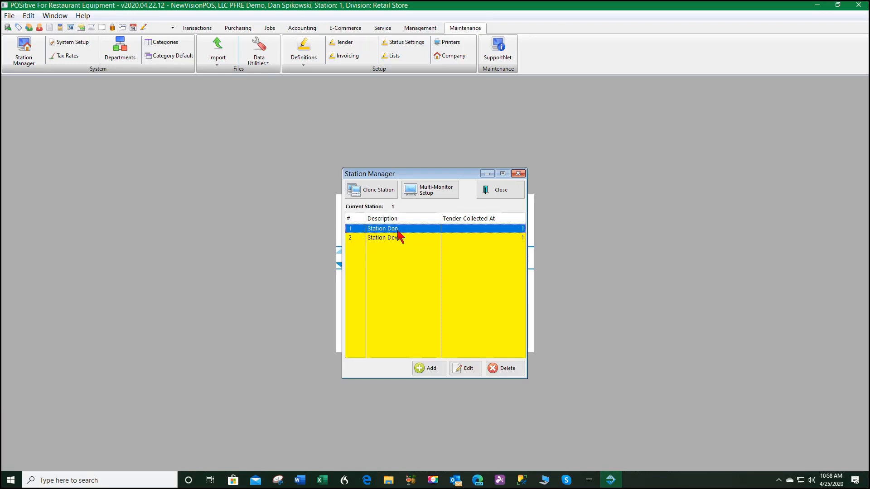
Open station 1 for editing and view the company divisions available for assigning its transactions
left_click(468, 370)
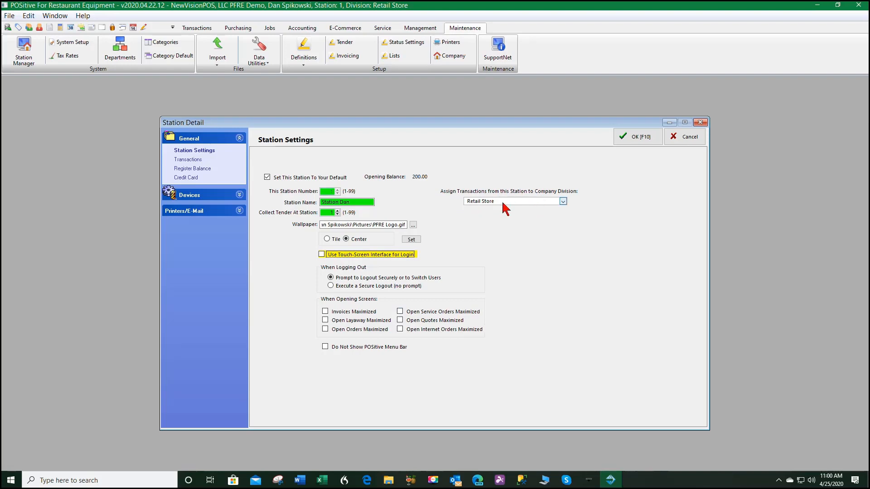
left_click(558, 201)
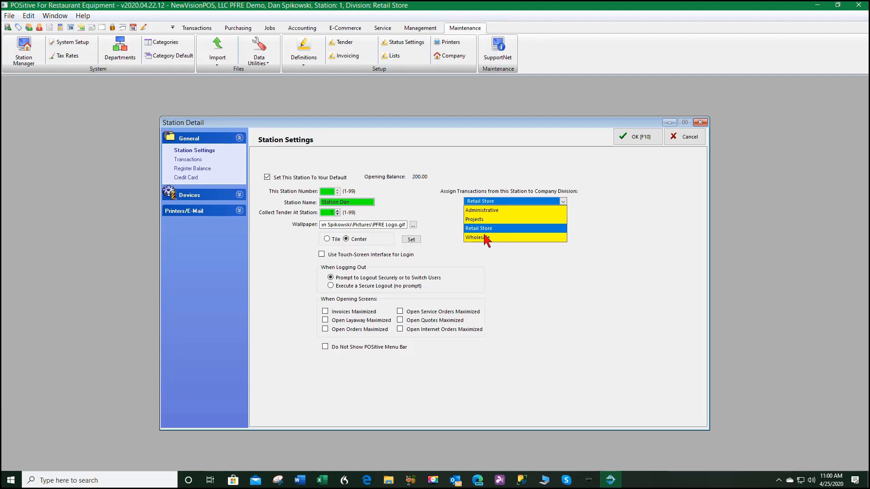
left_click(522, 269)
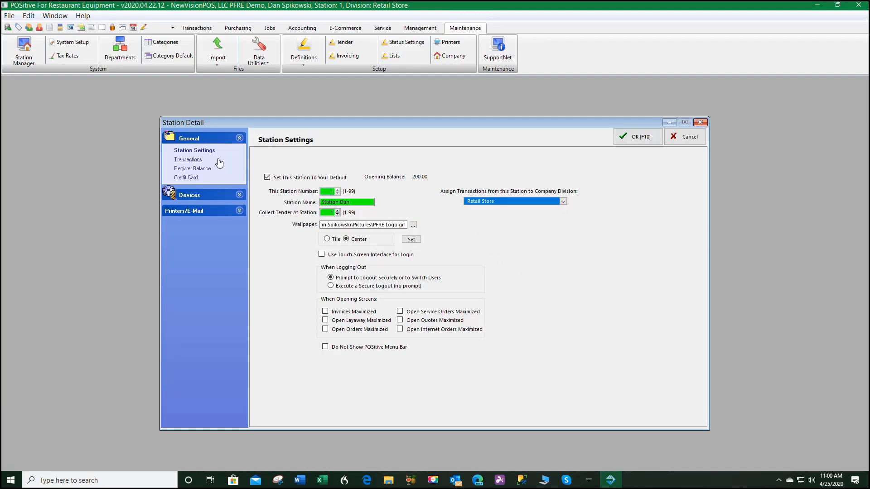
Review the station's transaction settings, including age verification, touch screen, misc and security, plus its register balance and credit card settings
left_click(179, 161)
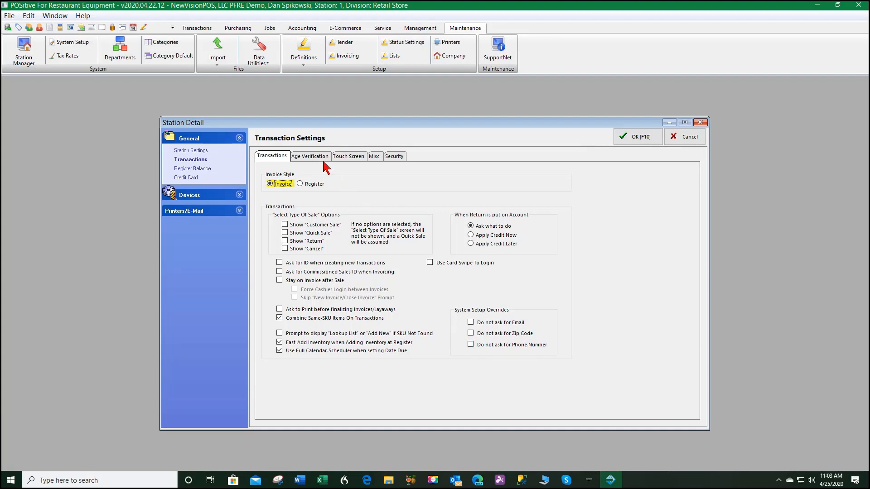
left_click(310, 159)
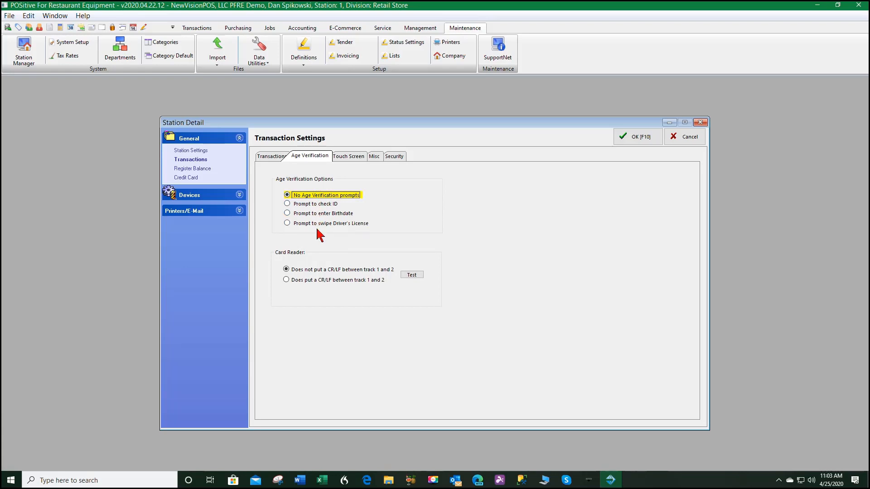
left_click(347, 158)
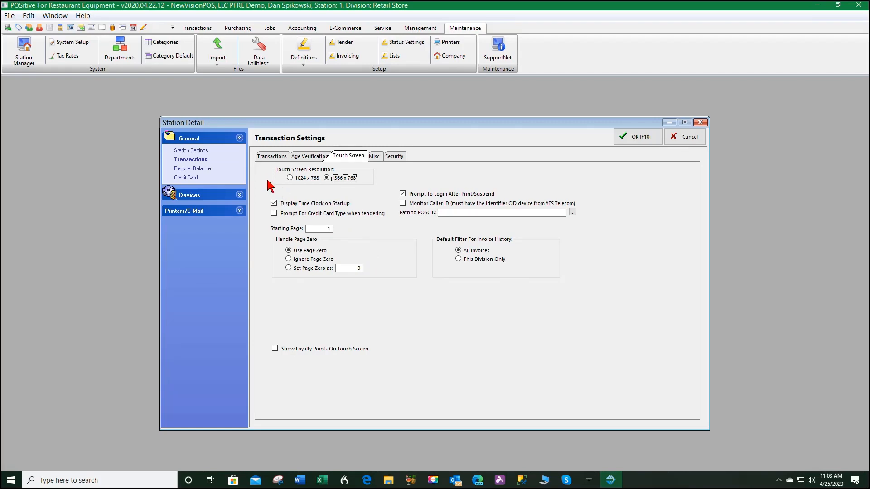
left_click(378, 158)
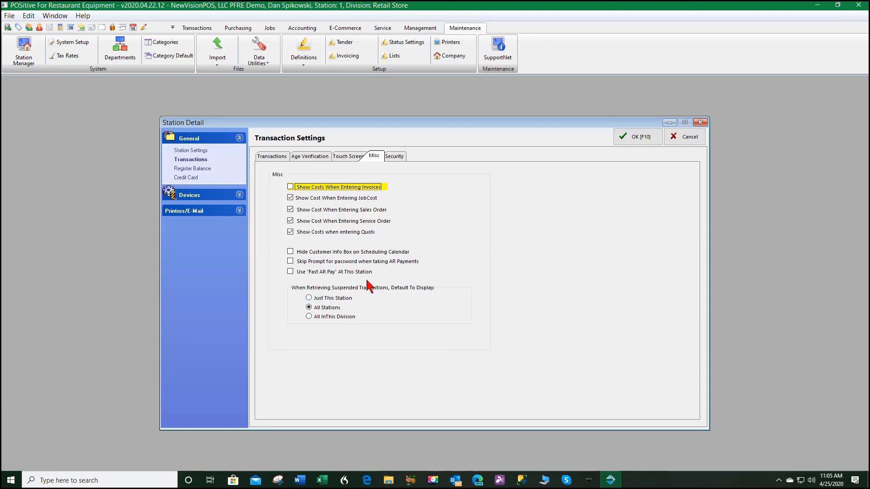
left_click(394, 157)
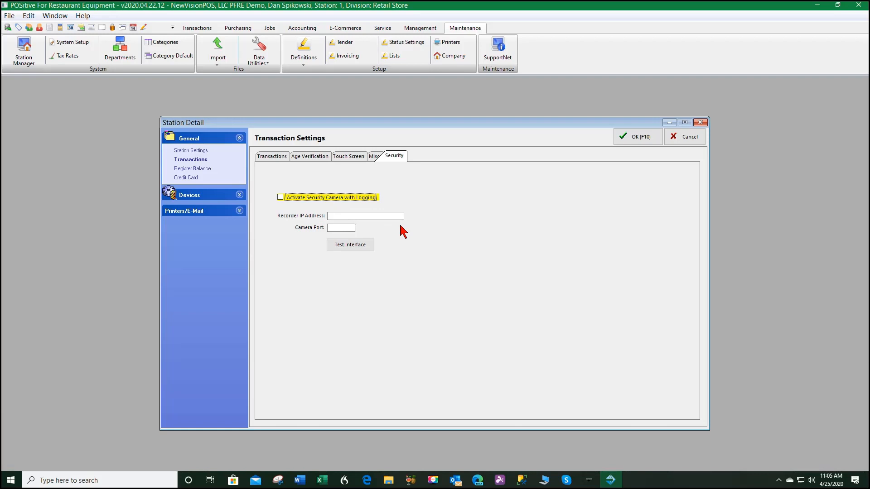
left_click(196, 169)
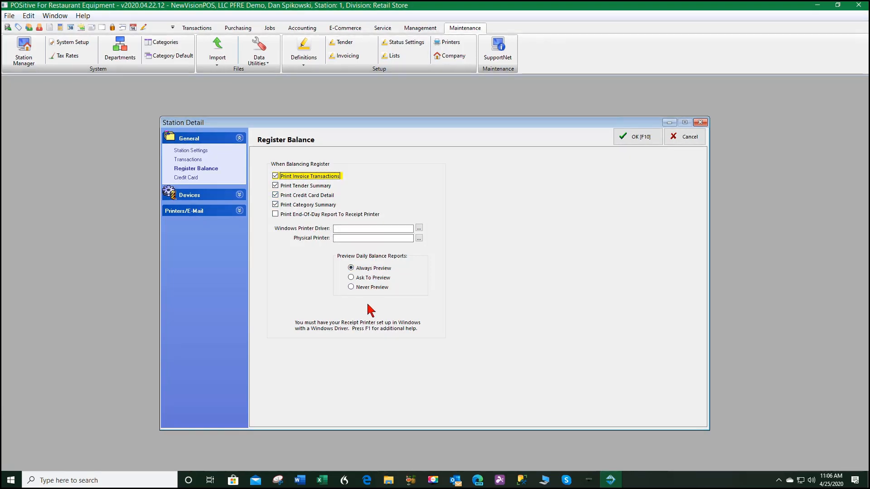
left_click(186, 178)
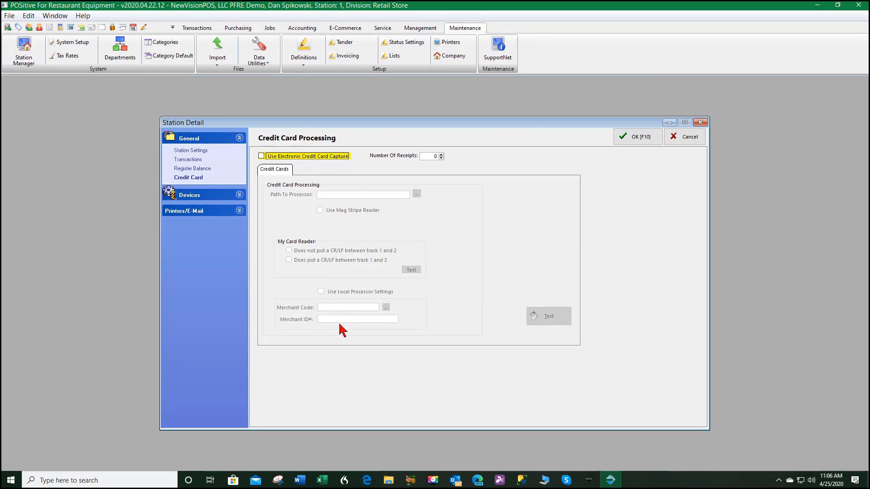
Review the station's cash drawer, pole display, portable scanner and multi-monitor device settings
left_click(240, 195)
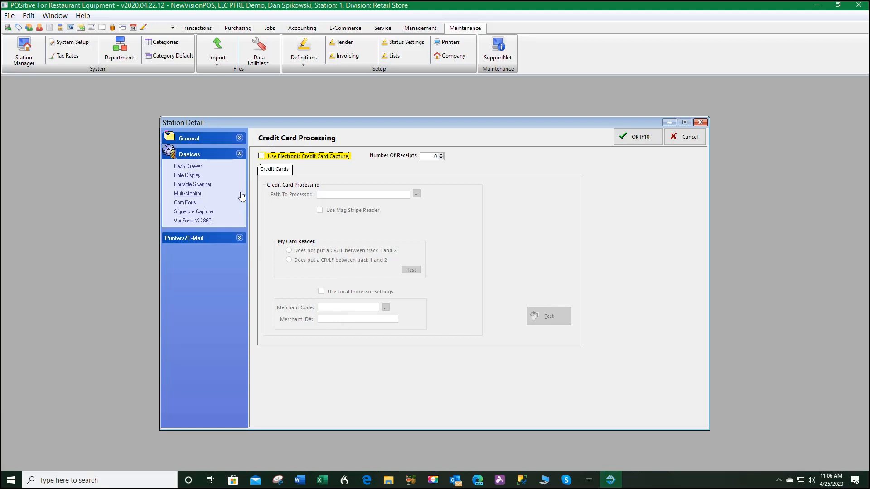
left_click(189, 167)
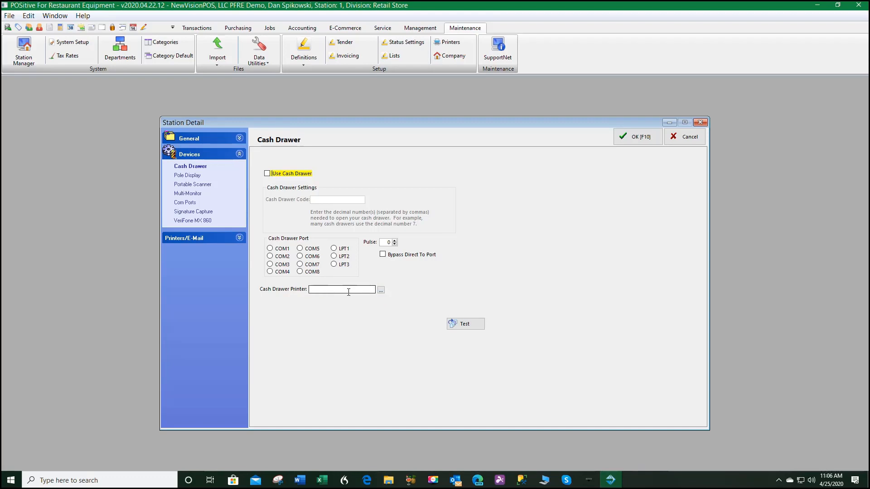
left_click(181, 176)
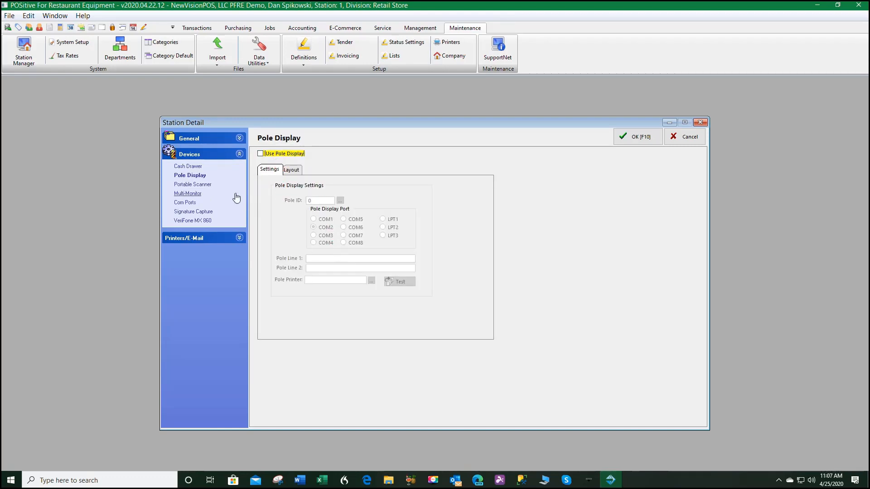
left_click(204, 186)
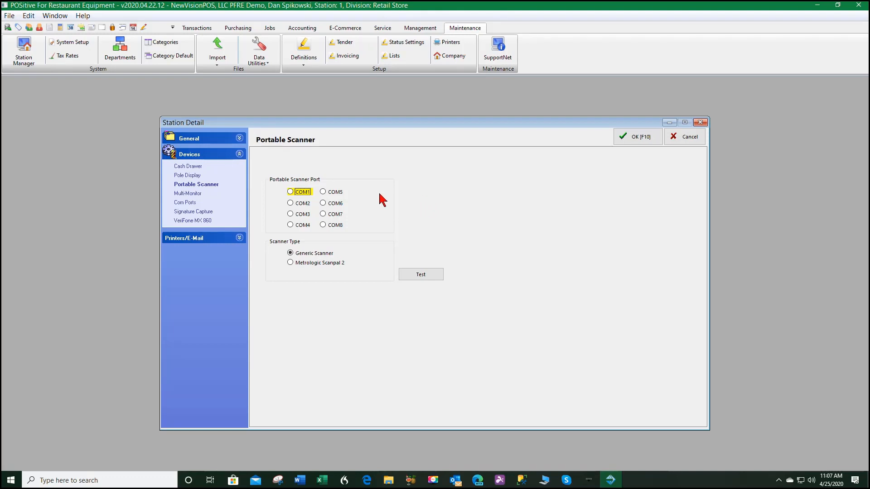
left_click(186, 194)
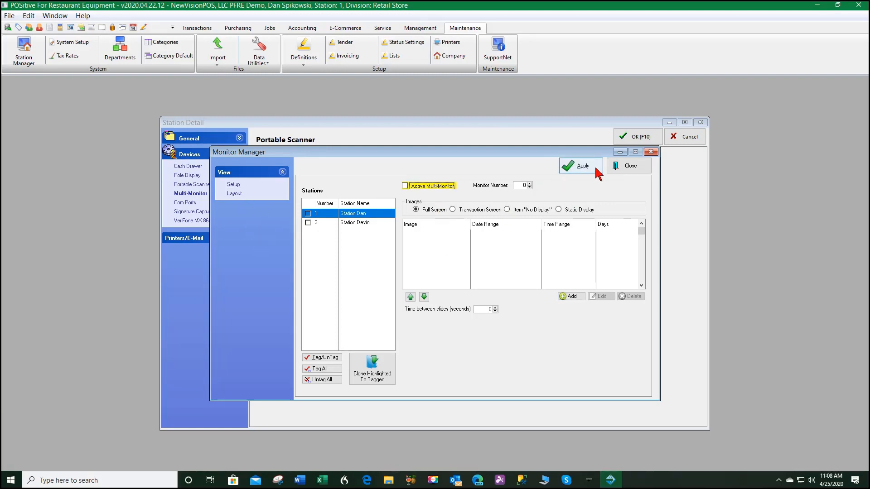
left_click(632, 166)
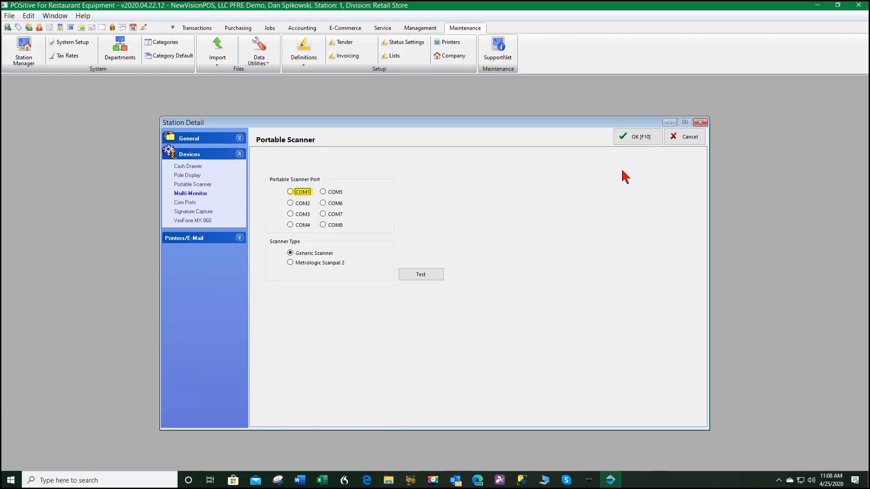
Review the station's com port setup, supported signature capture devices and VeriFone MX 860 settings
left_click(184, 203)
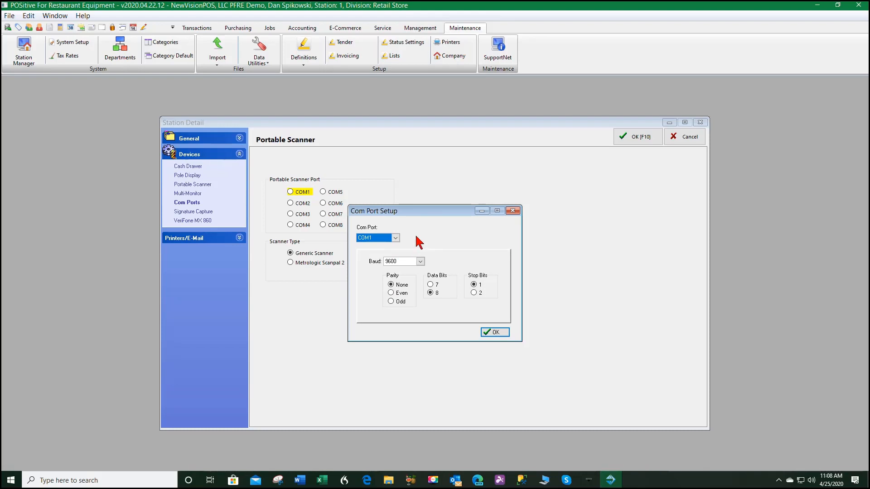
left_click(504, 335)
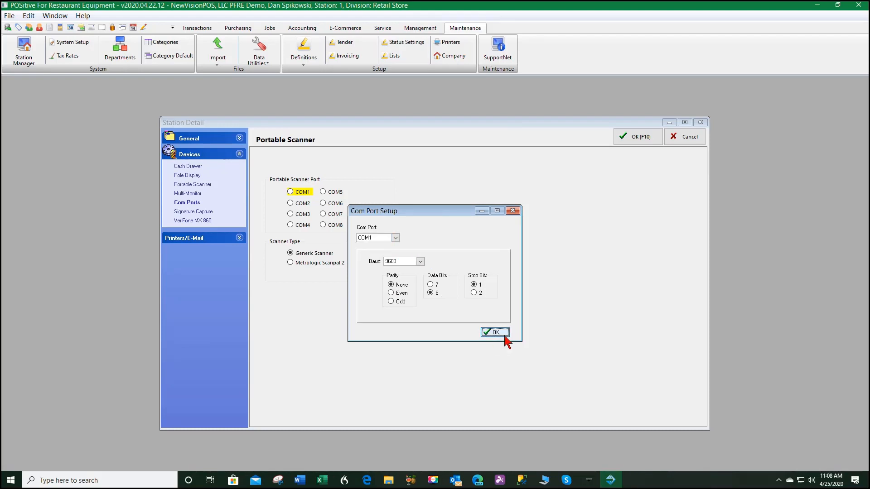
left_click(205, 213)
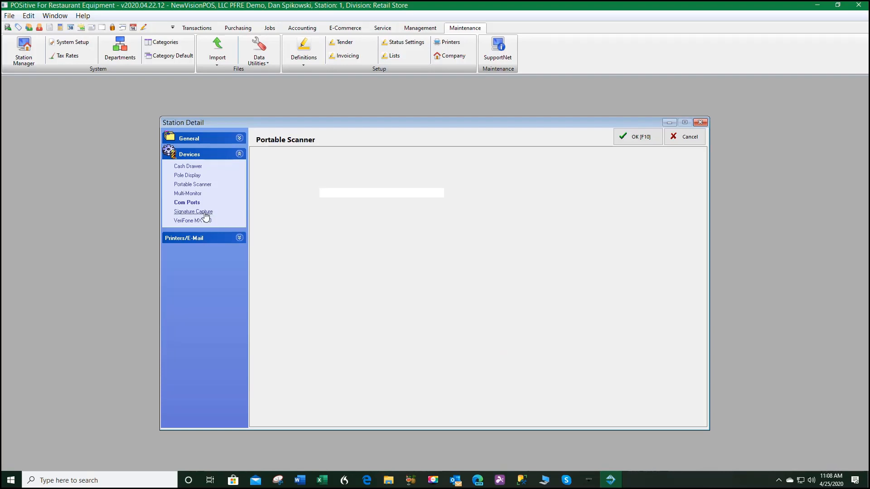
left_click(438, 193)
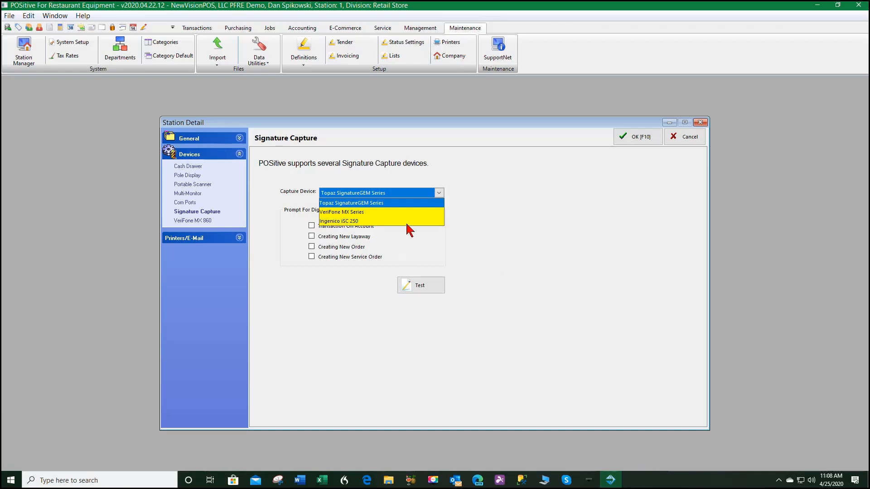
left_click(495, 216)
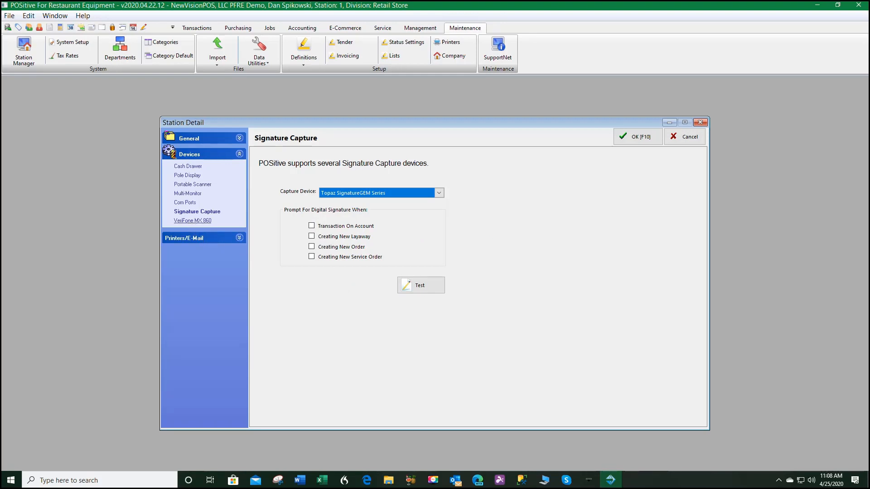
left_click(194, 221)
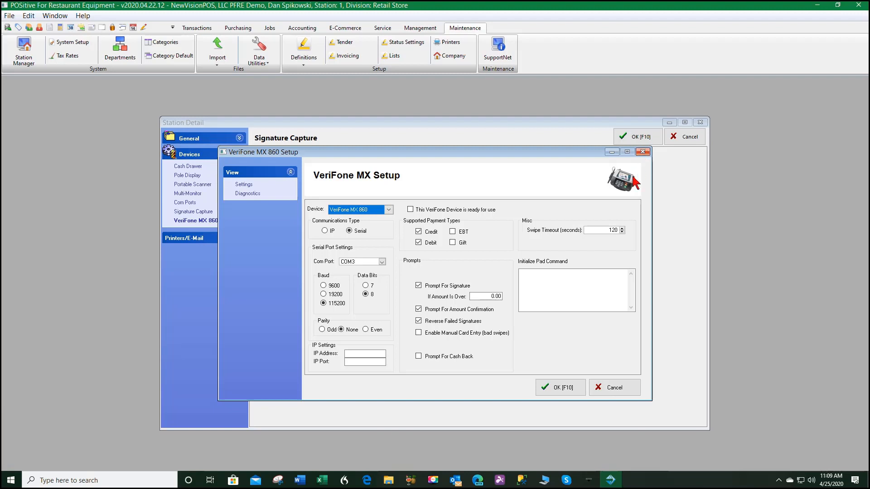
left_click(644, 152)
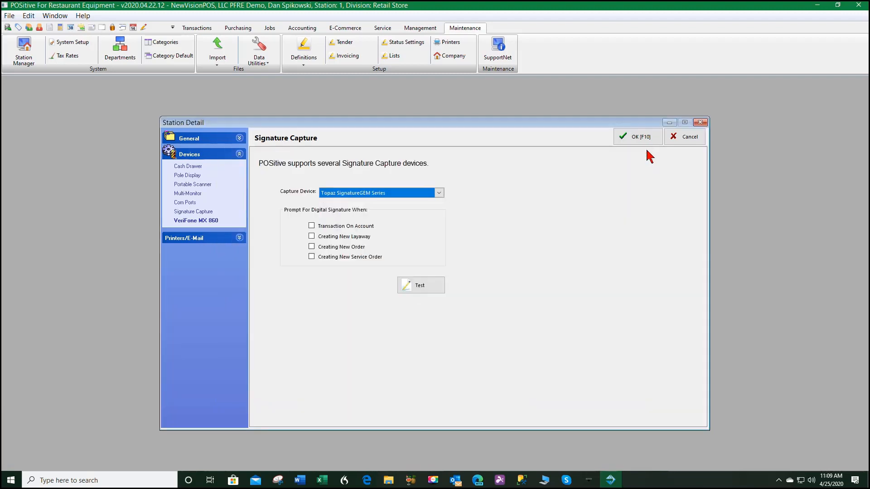
In the station's printing options, set packing slips to Ask when printing invoices
left_click(186, 239)
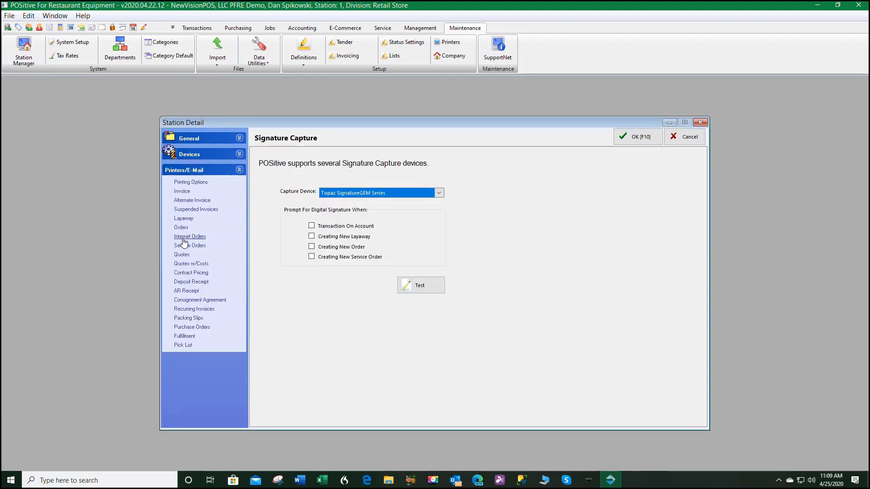
left_click(192, 183)
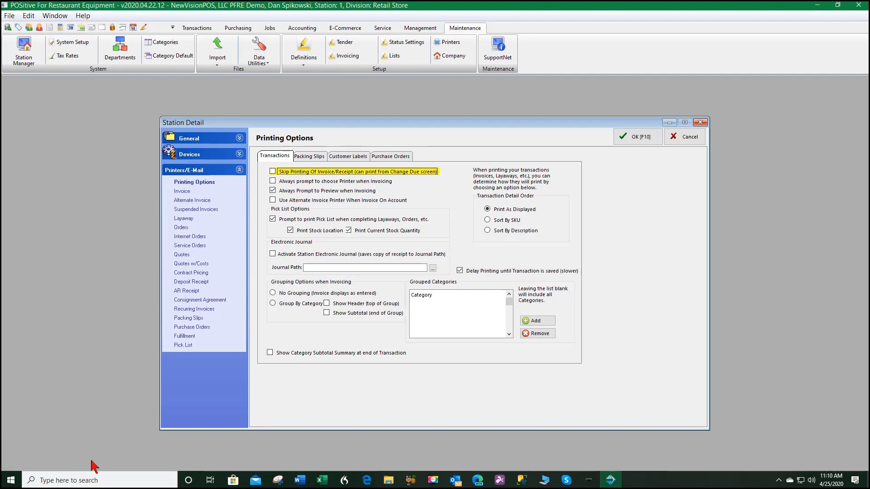
left_click(47, 454)
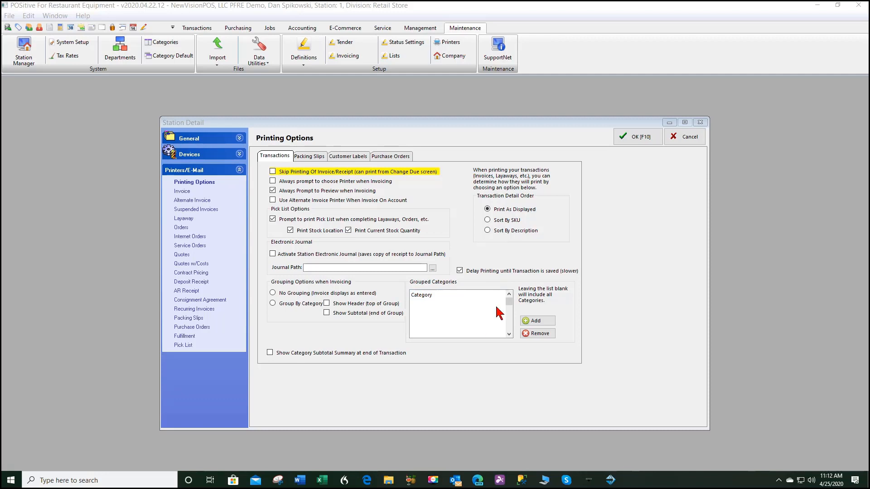
left_click(317, 157)
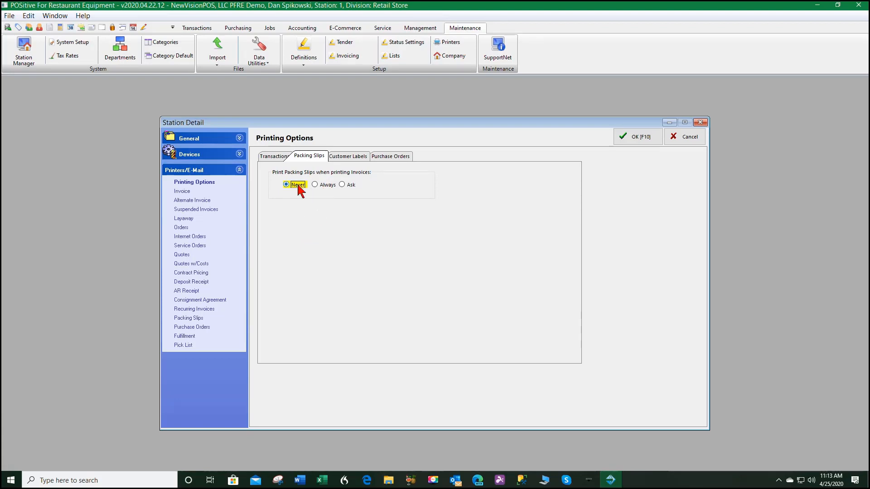
left_click(343, 186)
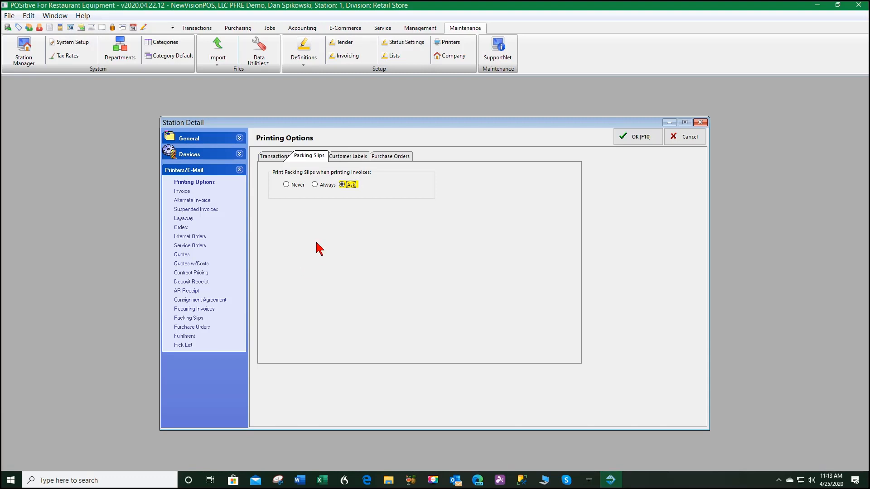
Review the customer label and purchase order printing options for the station
left_click(344, 158)
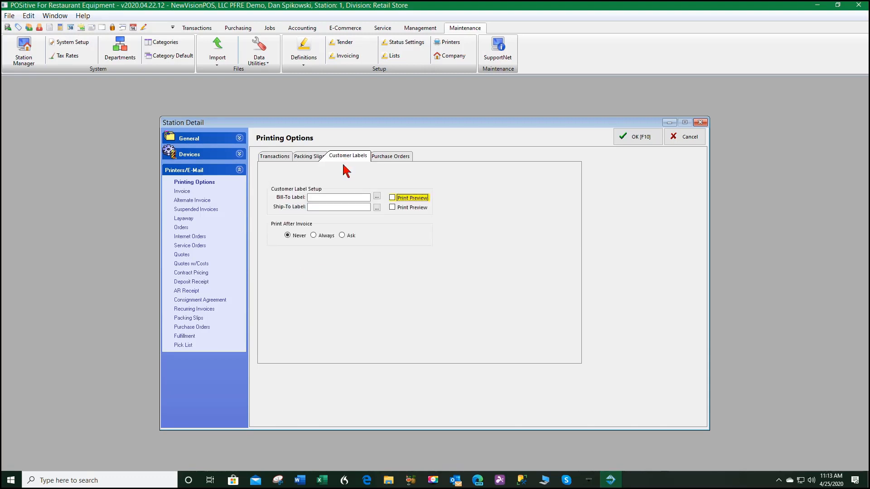
left_click(319, 210)
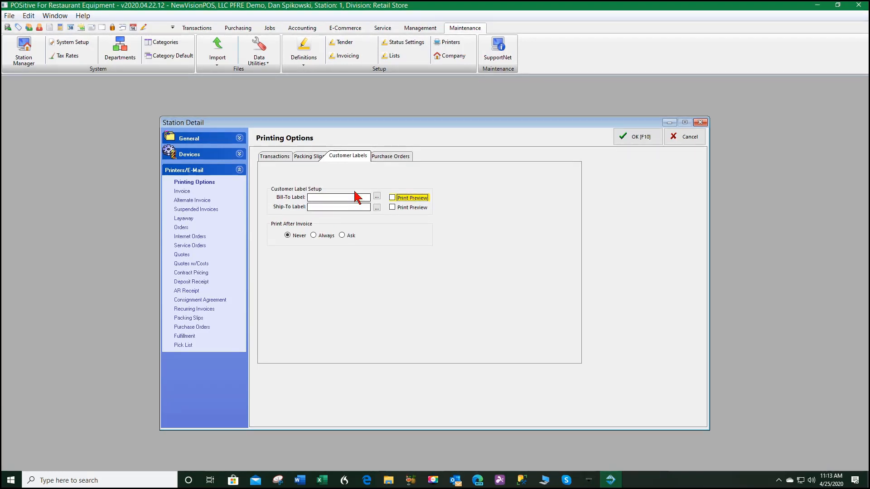
left_click(389, 158)
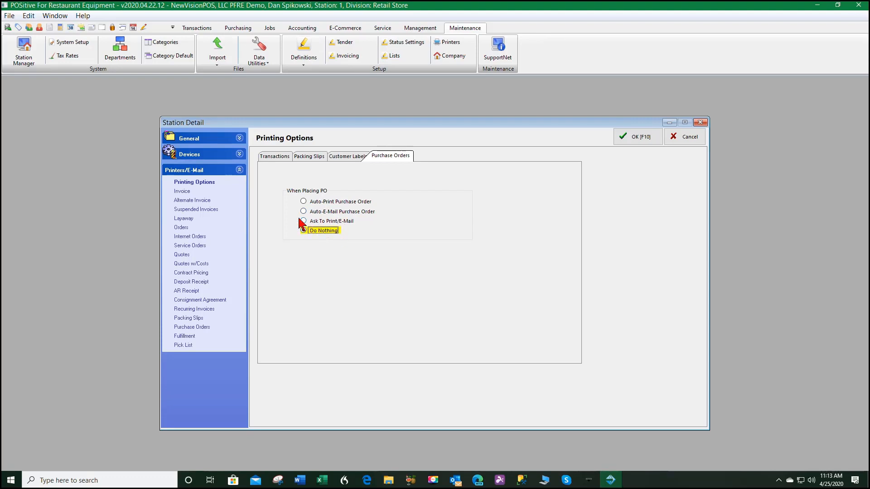
Select Invoice Form as the reporter type for the station's invoice printing
left_click(181, 192)
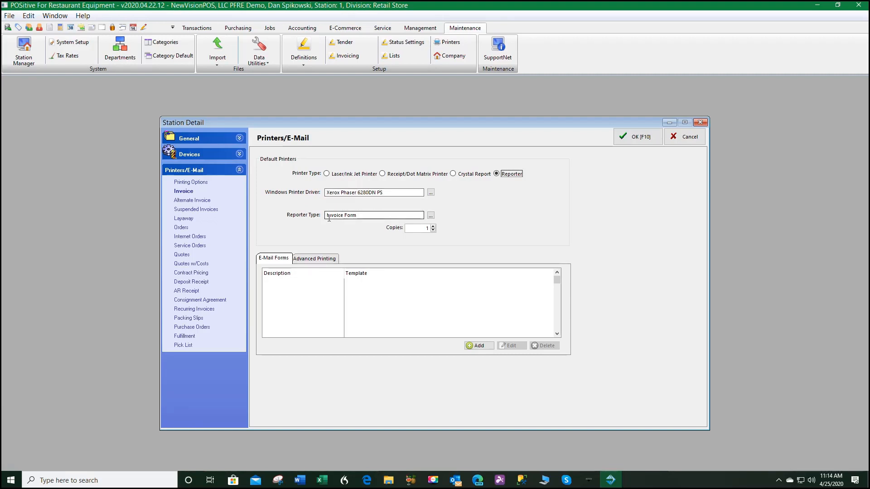
left_click(431, 215)
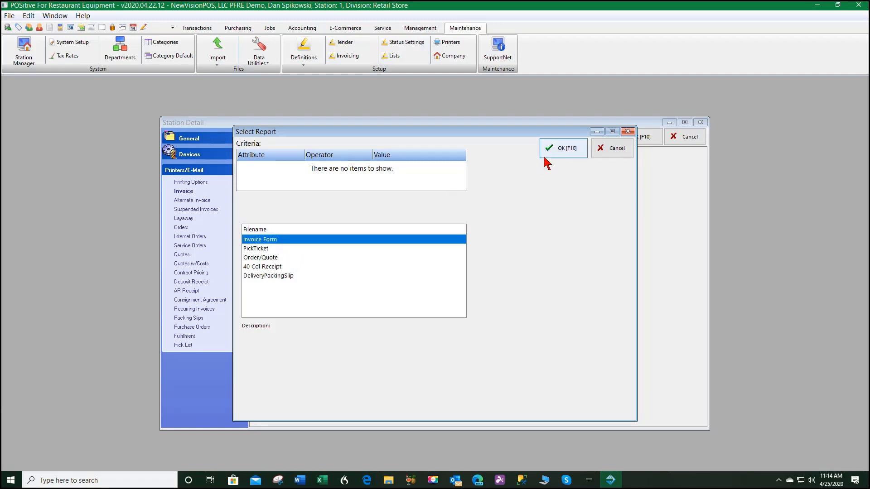
left_click(563, 151)
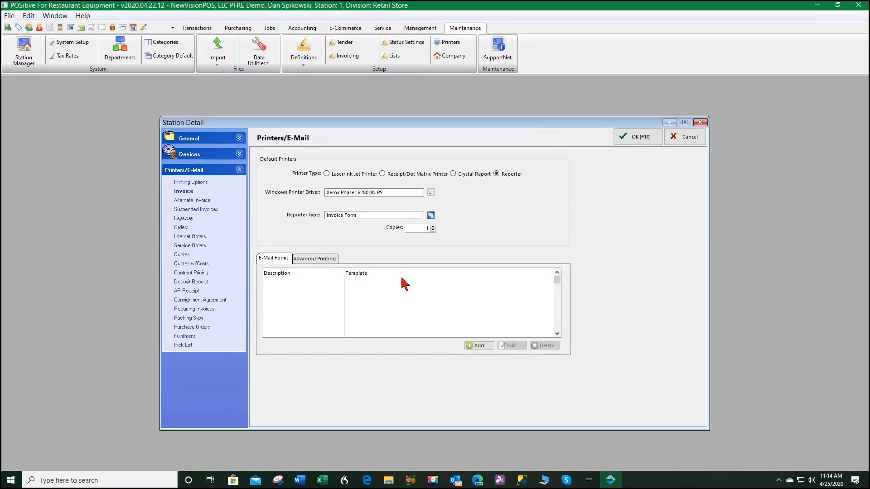
View the fields for adding an invoice e-mail form and close the entry without adding a record
left_click(270, 259)
left_click(475, 346)
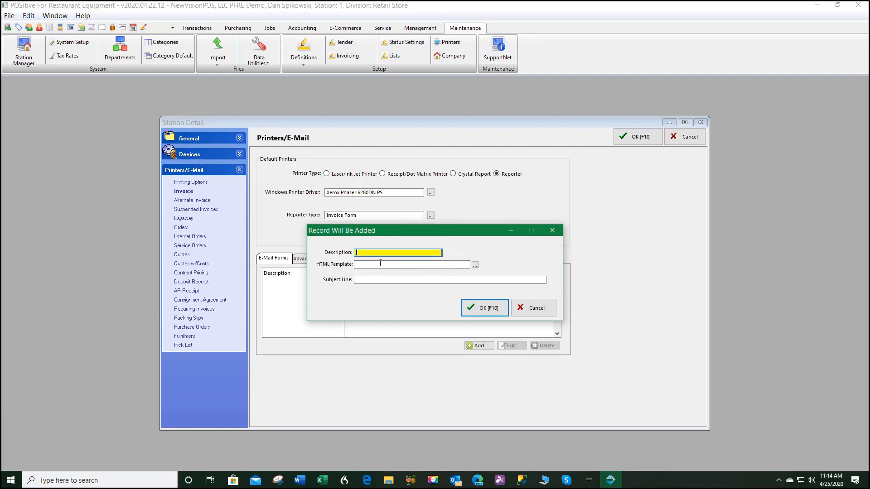
left_click(534, 309)
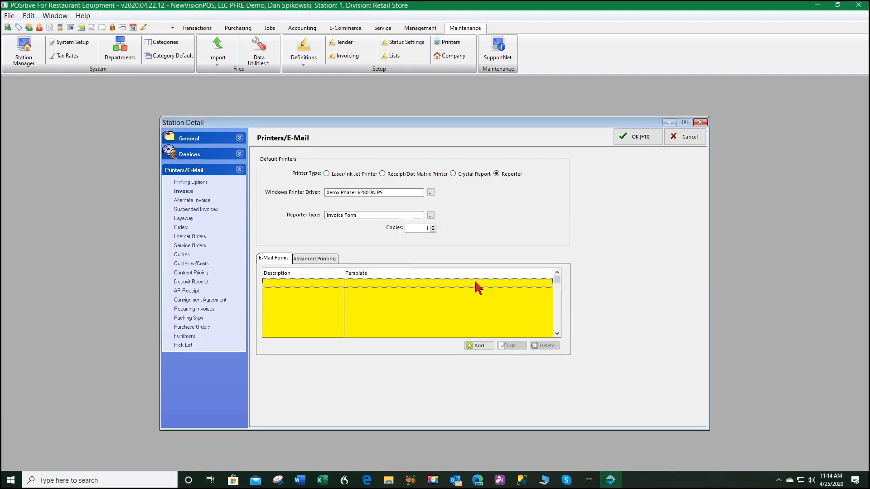
Check the default printer settings for orders and save the station's settings
left_click(181, 228)
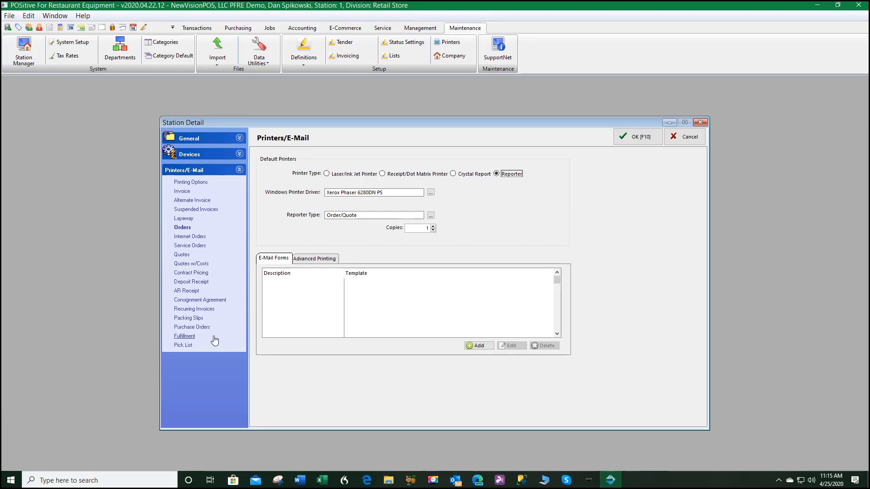
left_click(644, 141)
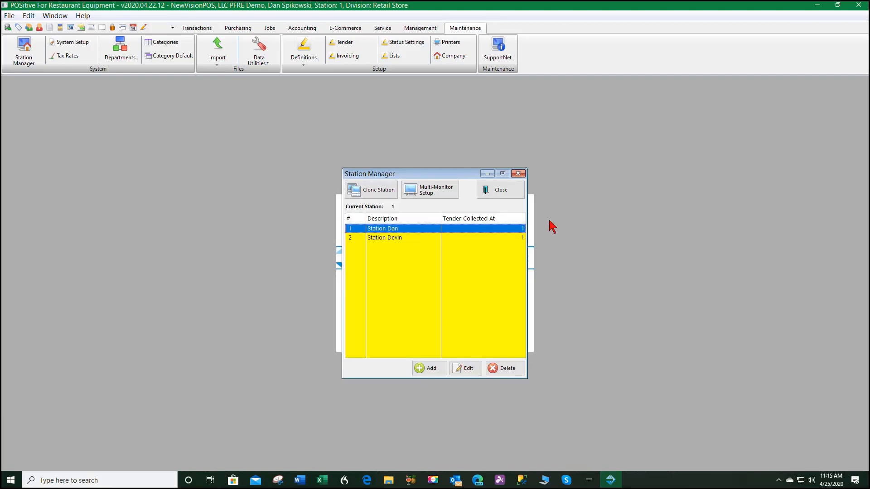